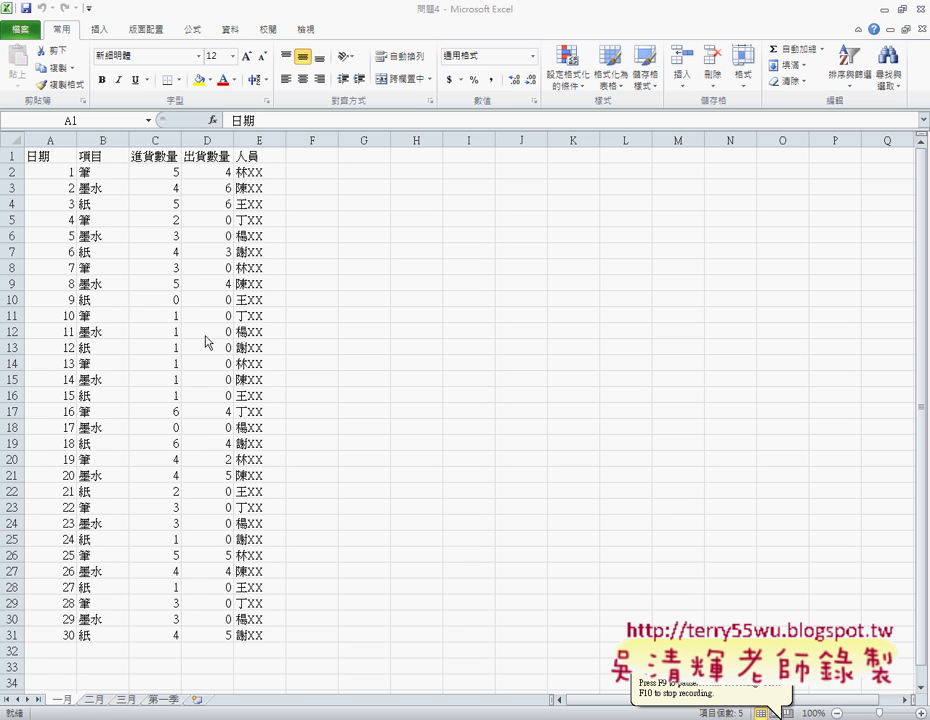
Browse the 二月 and 一月 sheets, ending on the header-only 第一季 sheet.
left_click(90, 701)
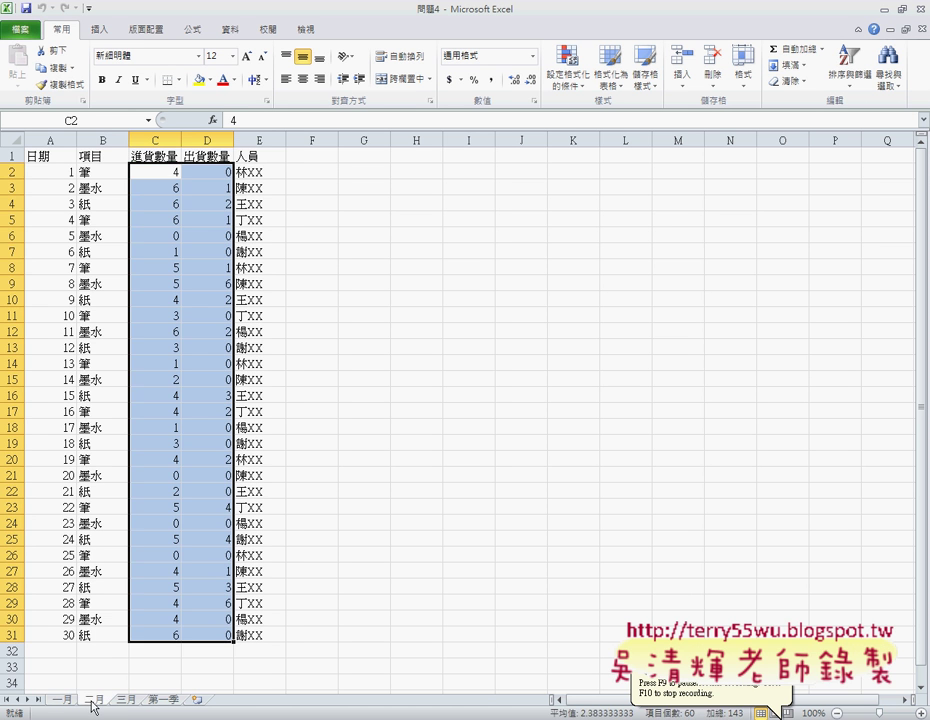
left_click(66, 701)
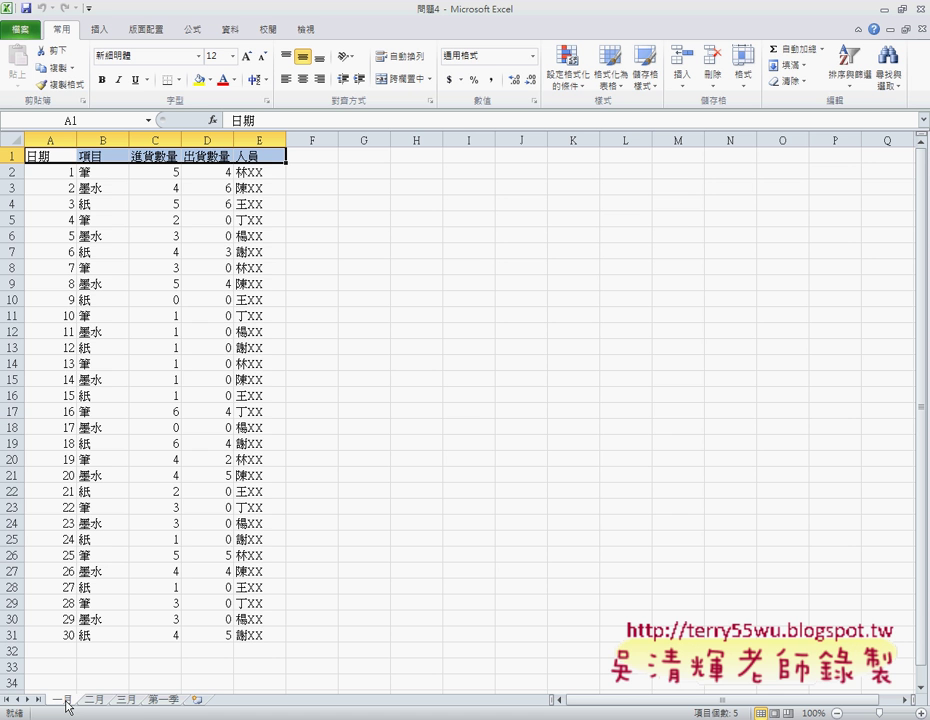
left_click(163, 701)
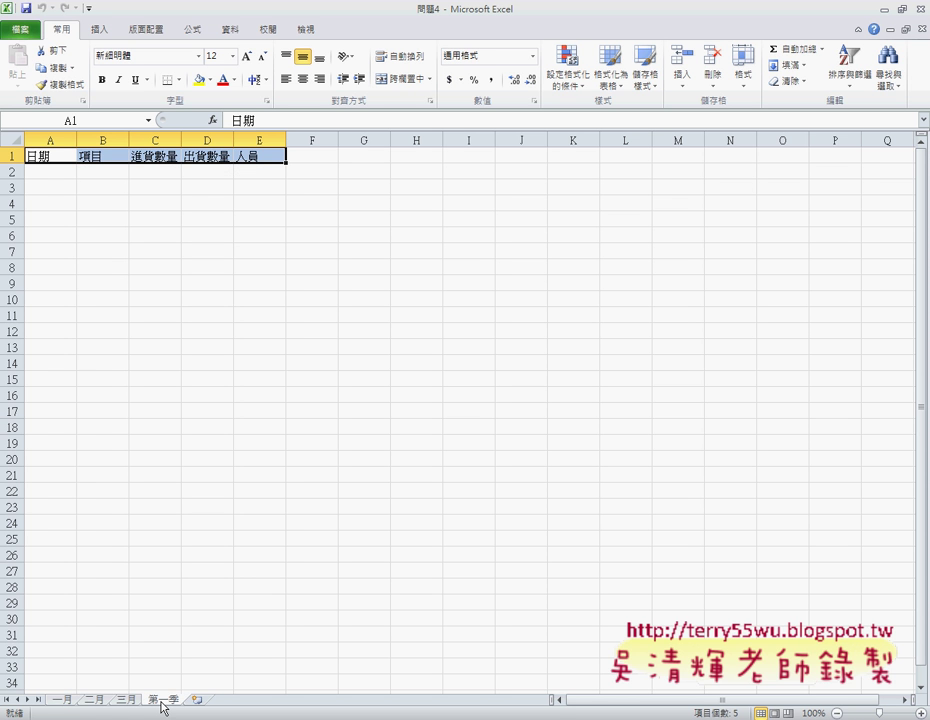
left_click(58, 703)
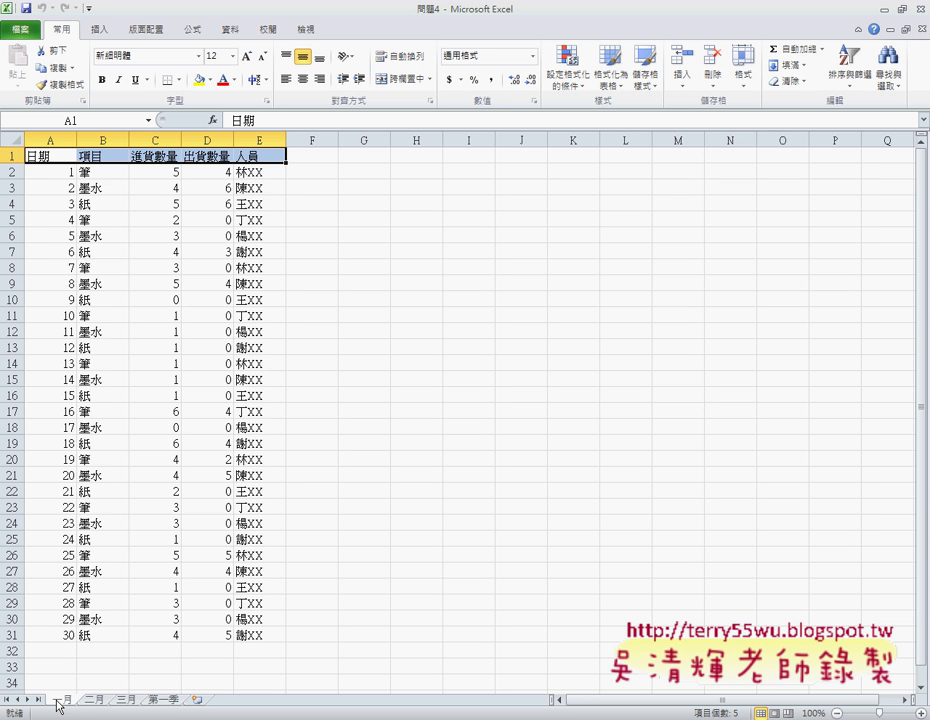
left_click(166, 702)
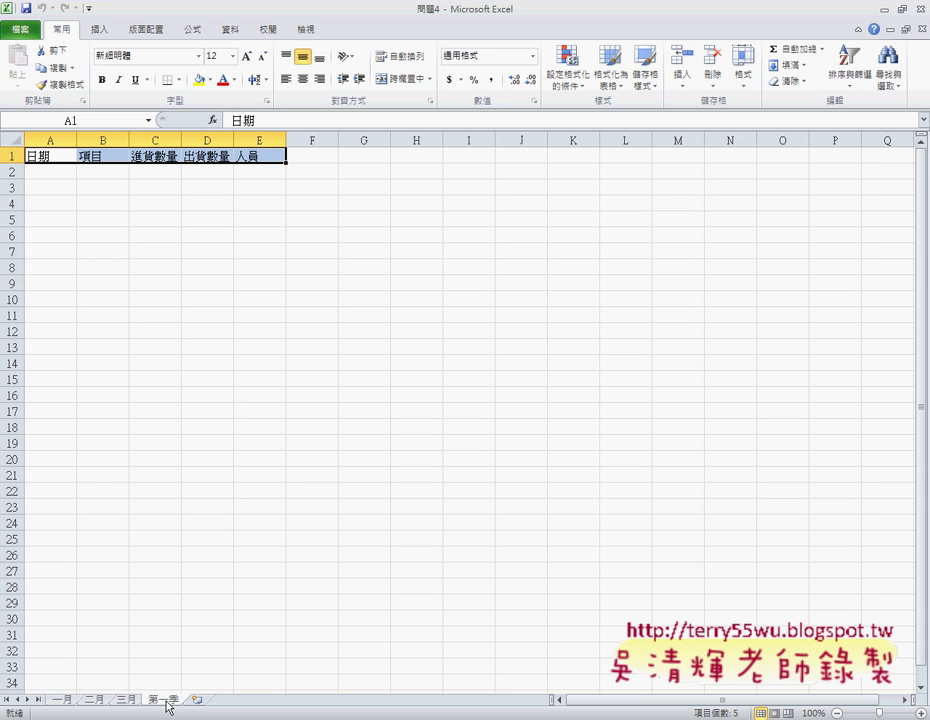
Dismiss the 第一季 tab's context menu unchanged and return to the 一月 sheet's 30 rows.
right_click(167, 703)
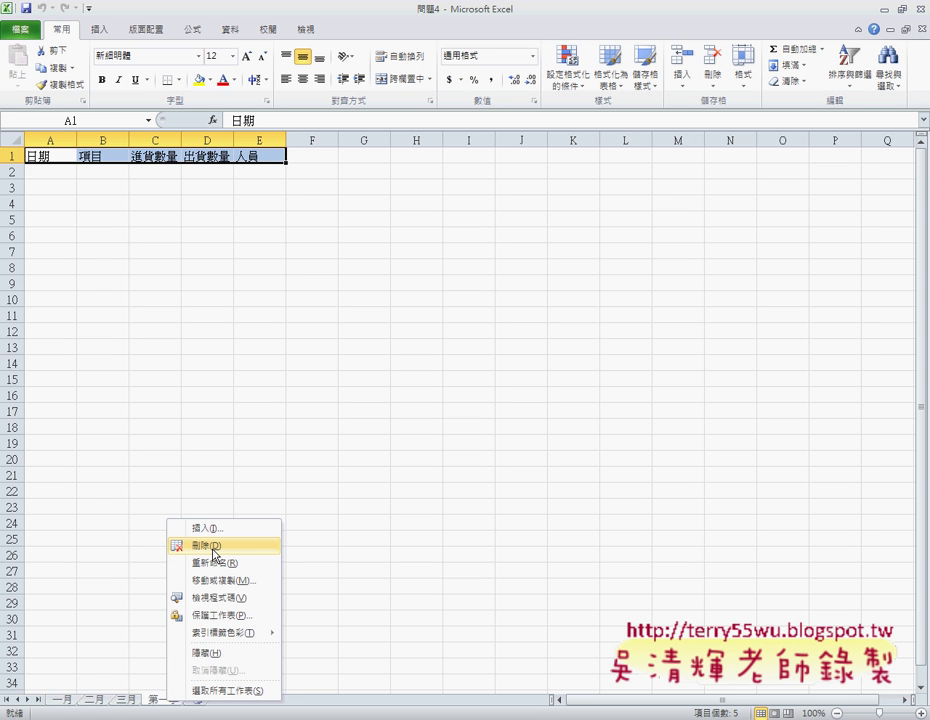
left_click(158, 712)
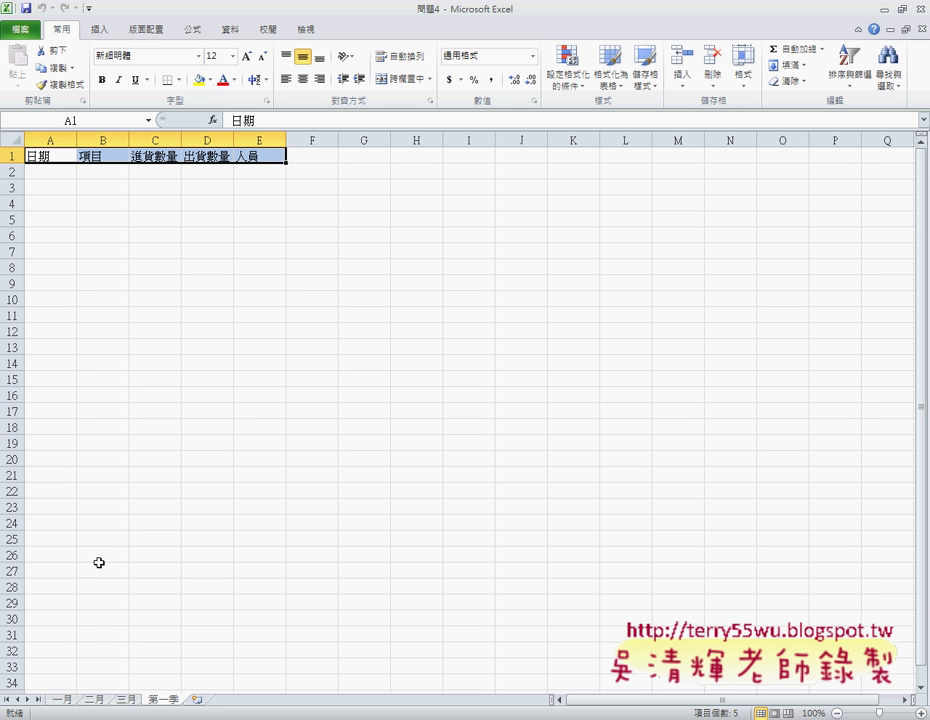
left_click(61, 700)
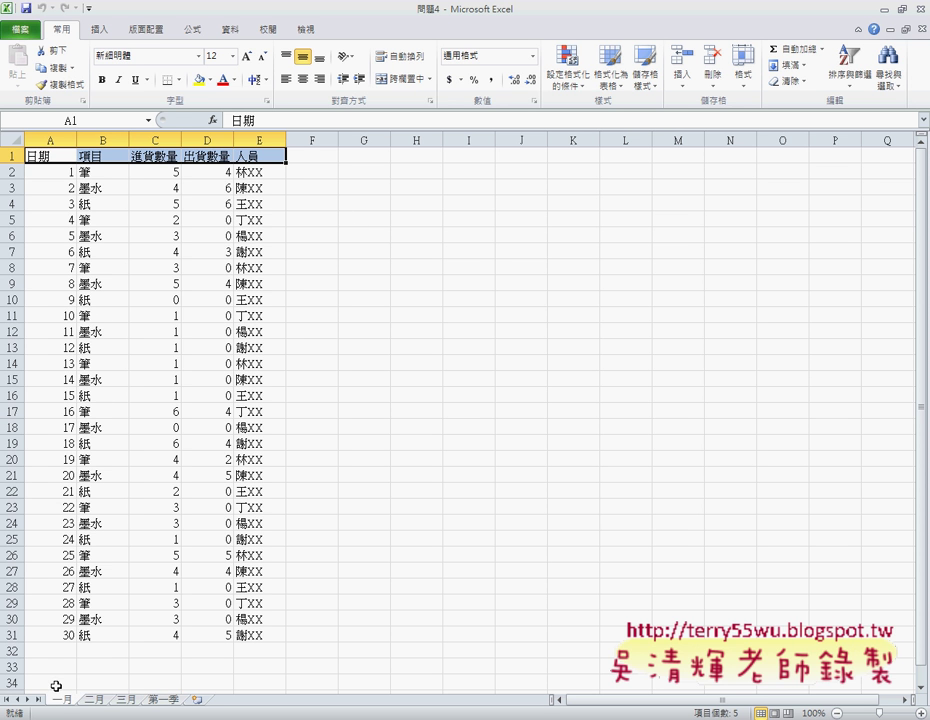
Copy 一月's data range A2:E31 and select cell A2 on the 第一季 sheet.
scroll(46, 216, "down", 1)
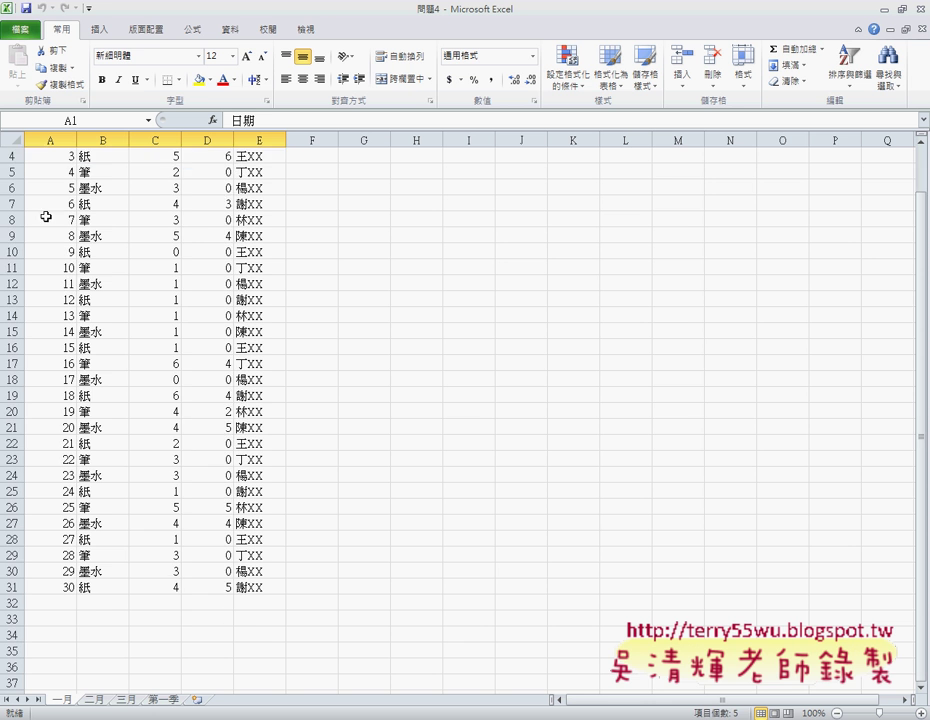
scroll(46, 216, "up", 1)
left_click(66, 176)
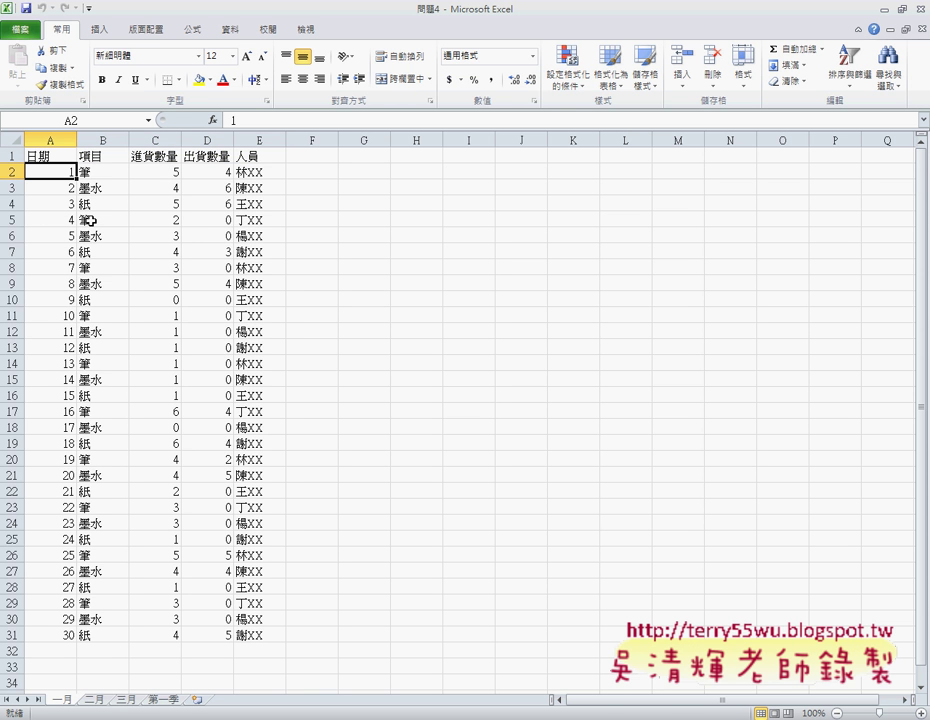
key("ctrl+shift+End")
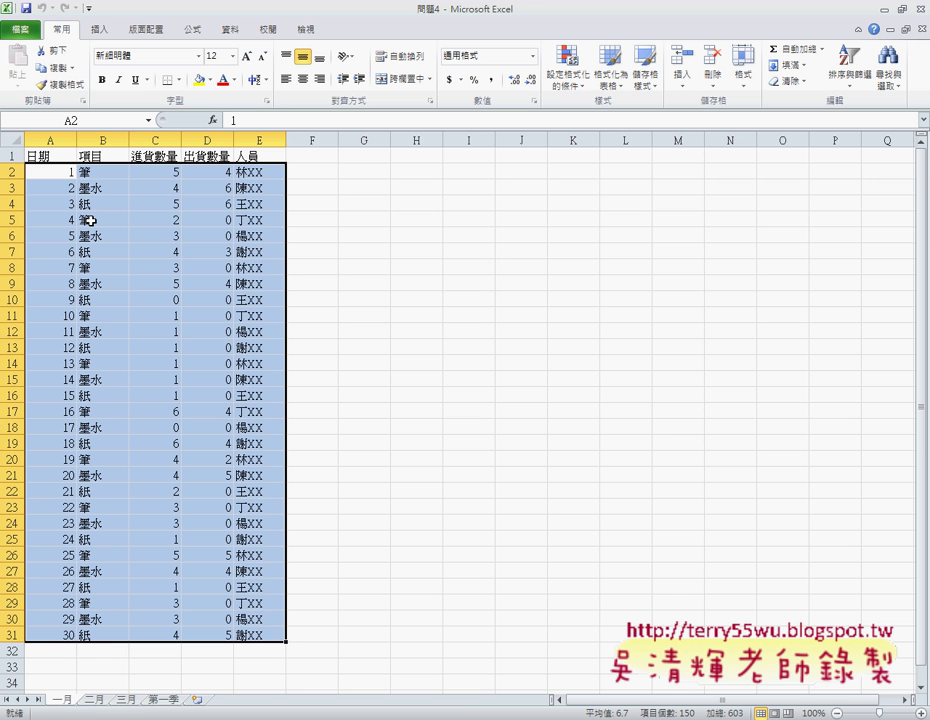
key("ctrl+c")
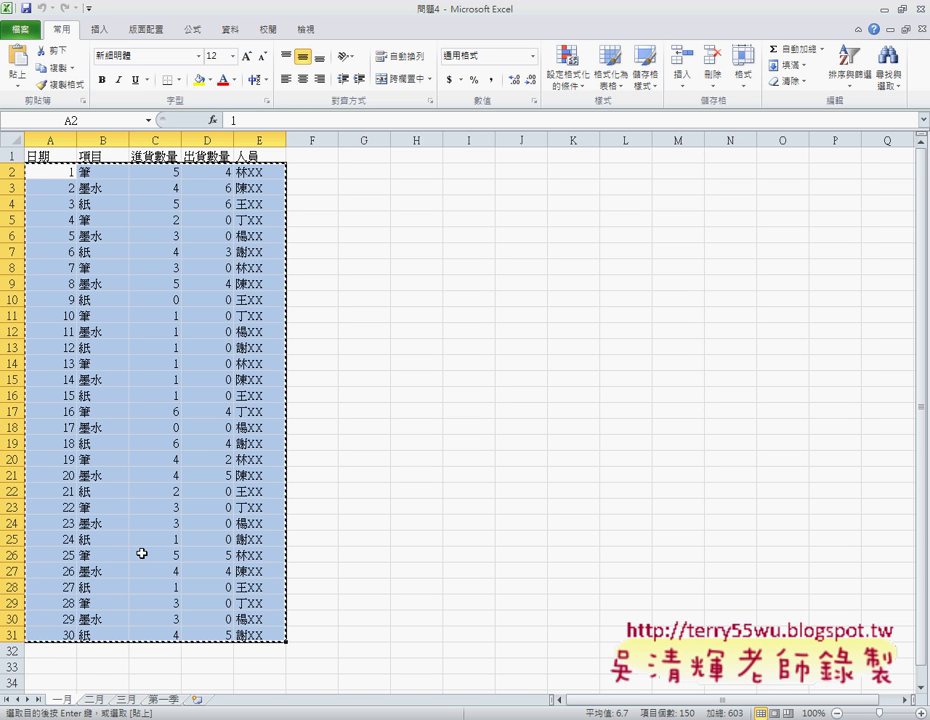
left_click(163, 699)
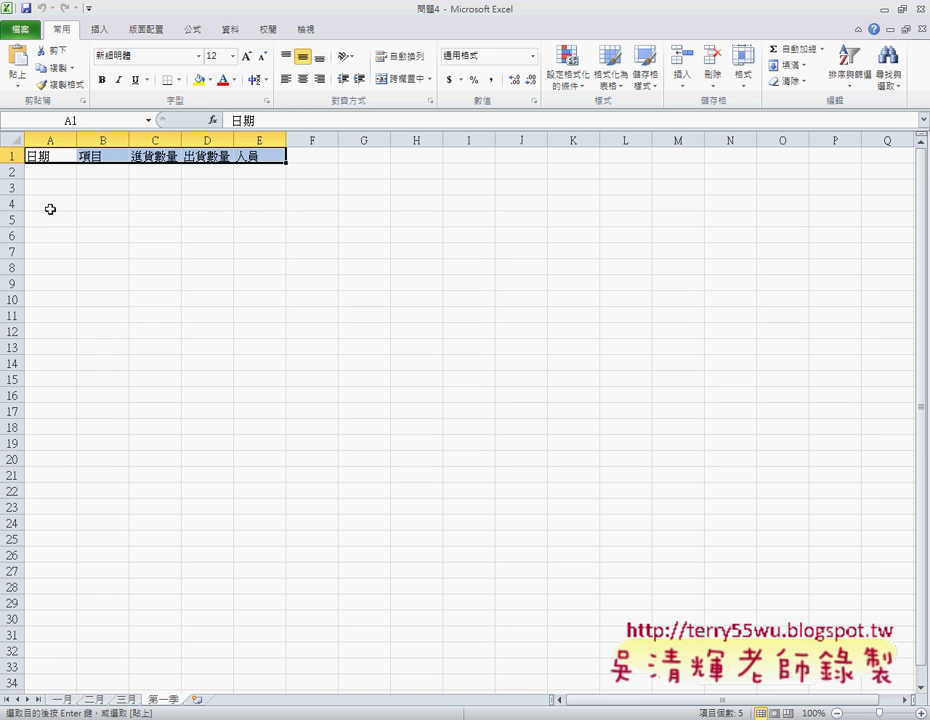
left_click(54, 176)
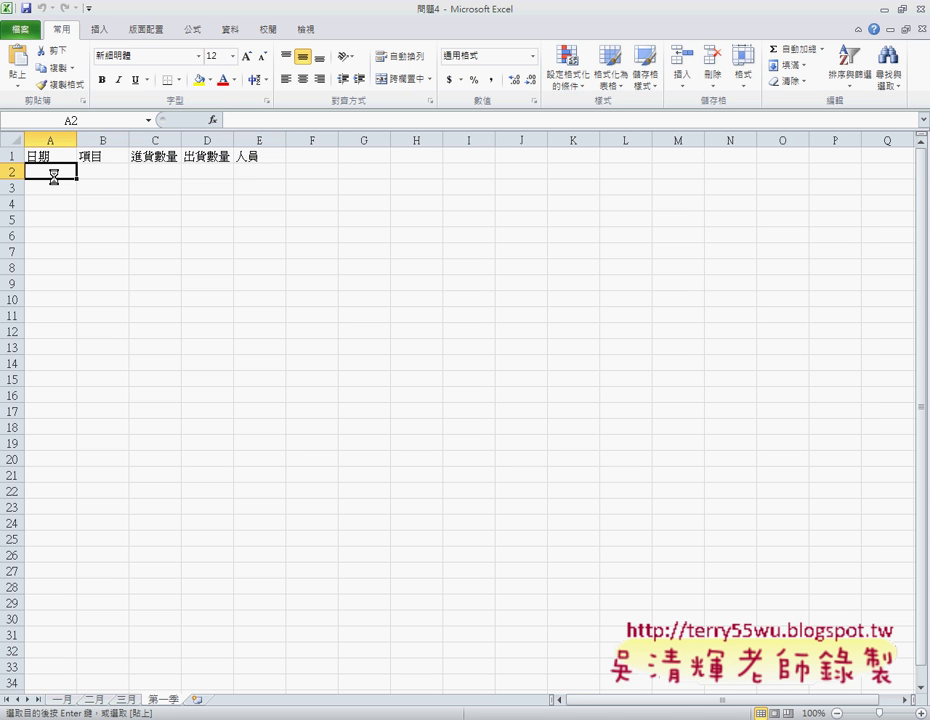
Paste January's rows into 第一季 at A2, jumping to row 31 and viewing Paste Options.
key("ctrl+v")
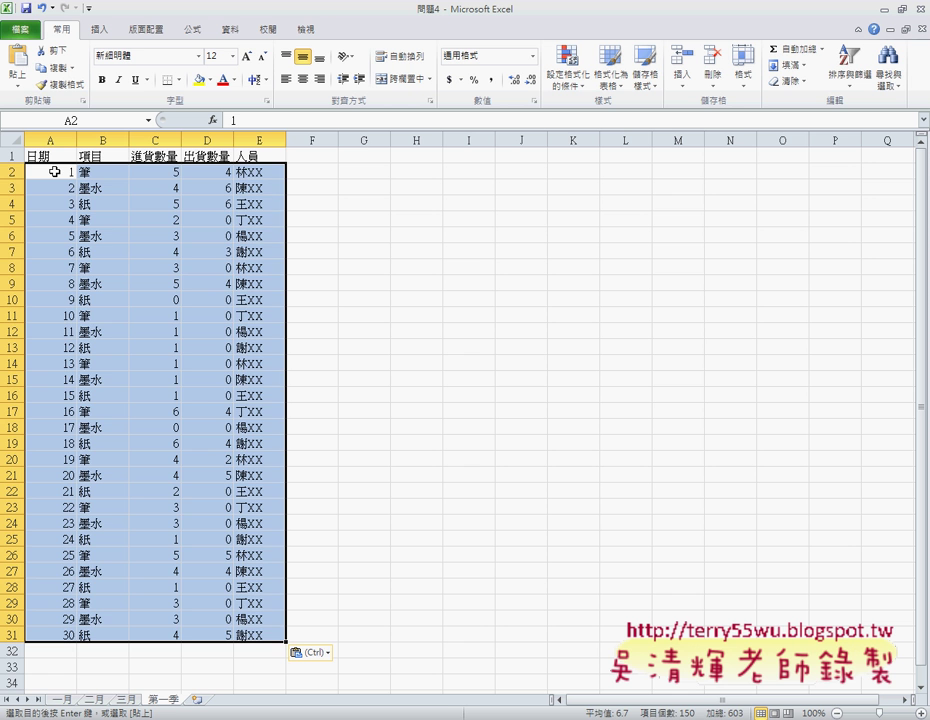
key("ctrl+Down")
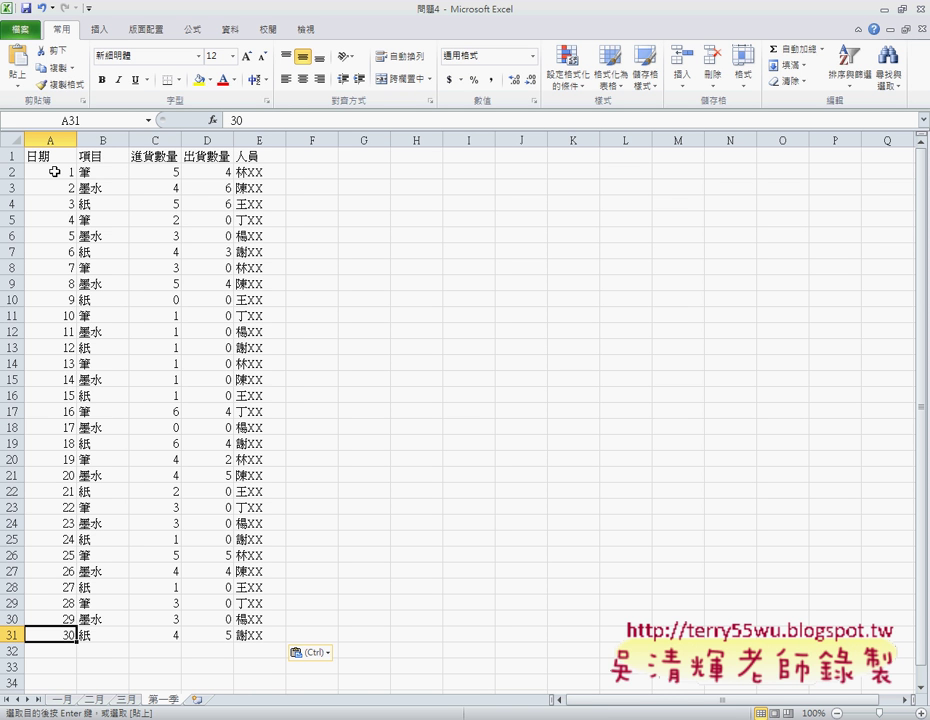
key("ctrl")
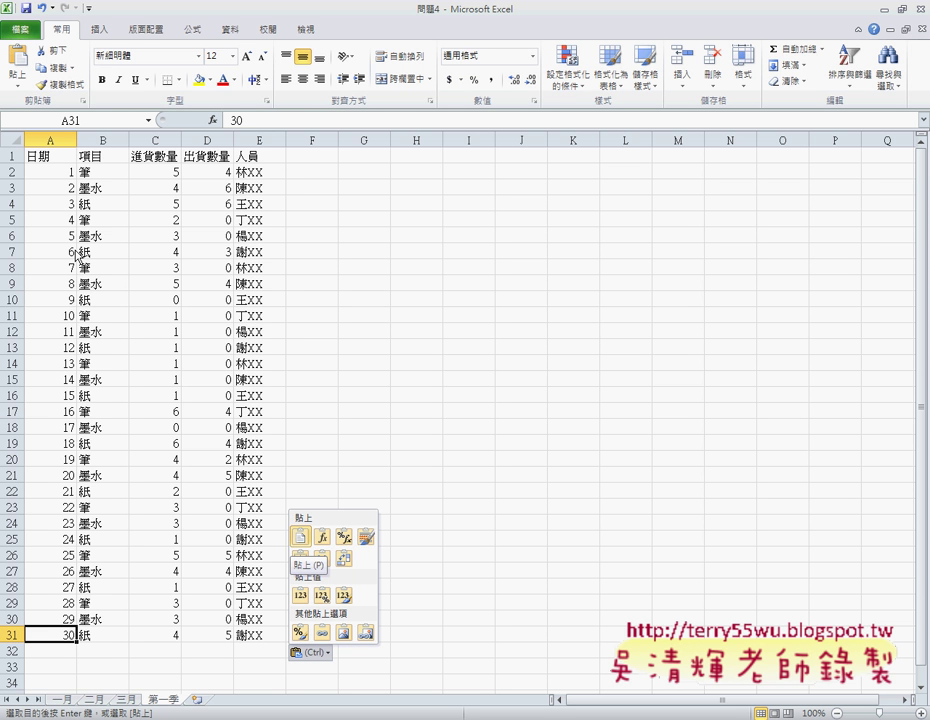
Check the pasted rows from A2 down to the empty cell A32 beneath them.
left_click(48, 172)
left_click(60, 173)
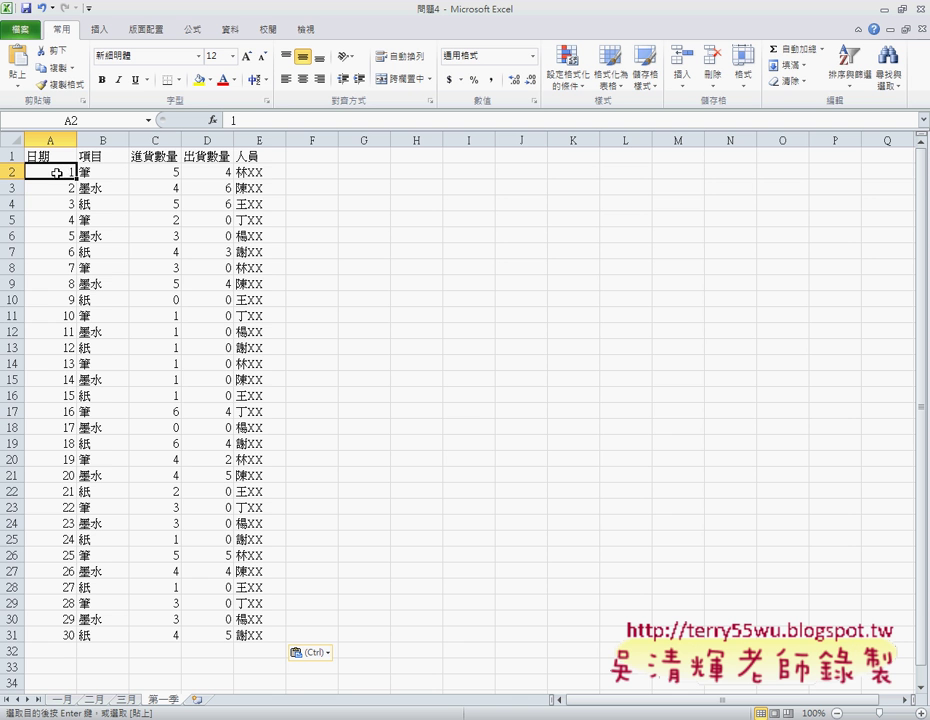
left_click(61, 185)
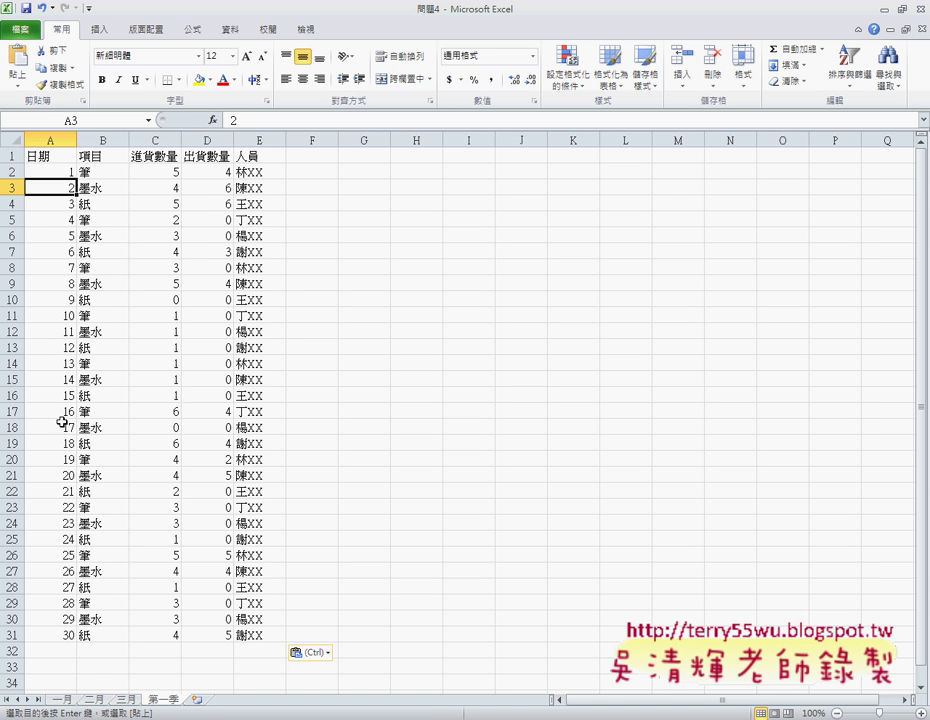
left_click(60, 650)
scroll(60, 645, "down", 1)
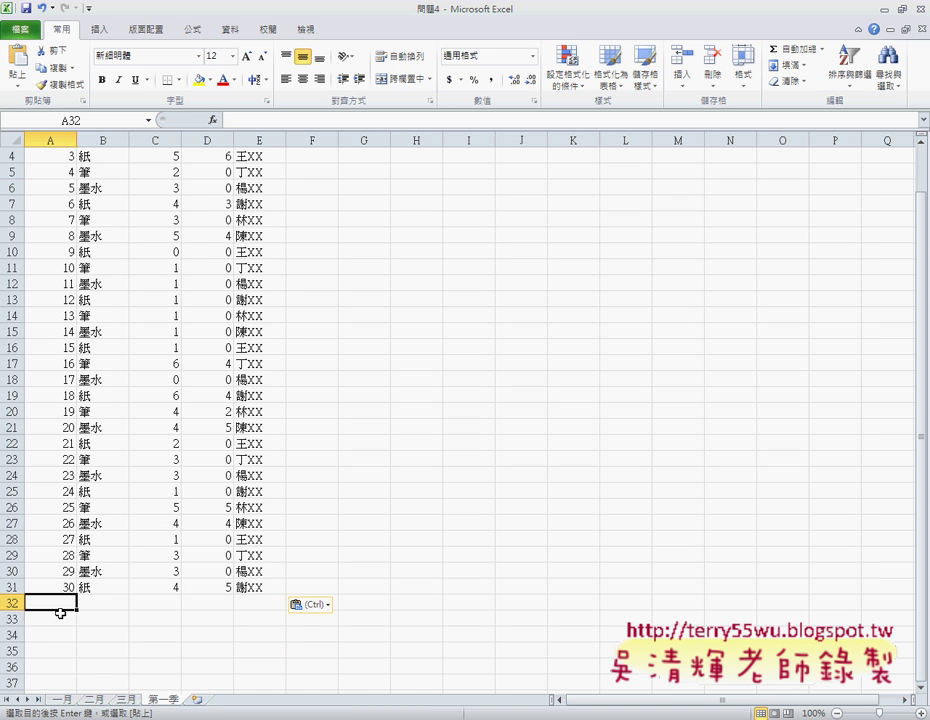
scroll(62, 602, "down", 2)
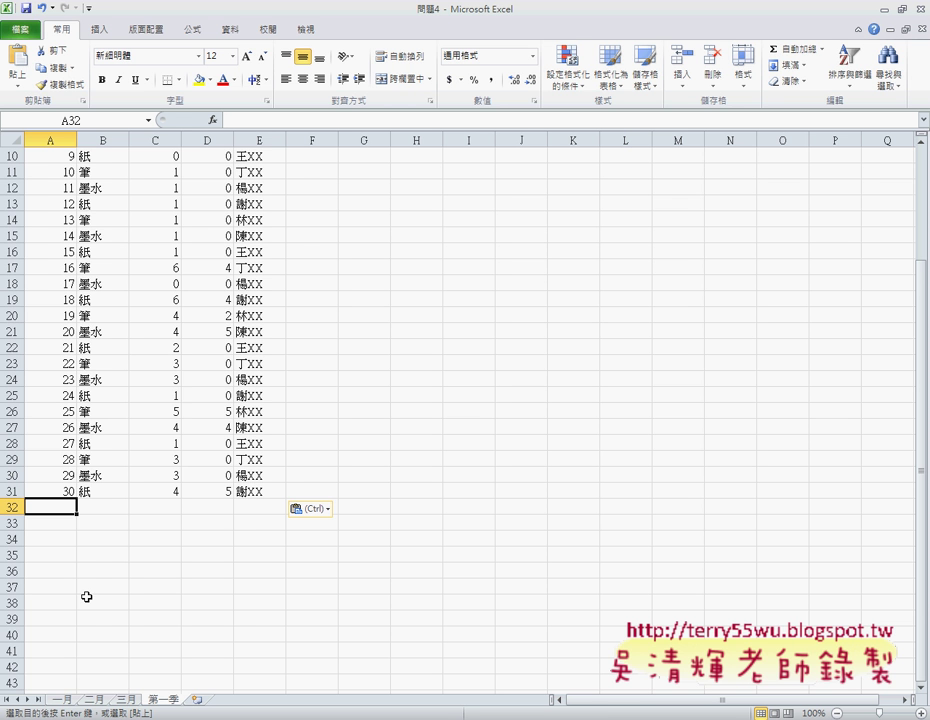
scroll(87, 597, "up", 1)
scroll(87, 597, "up", 2)
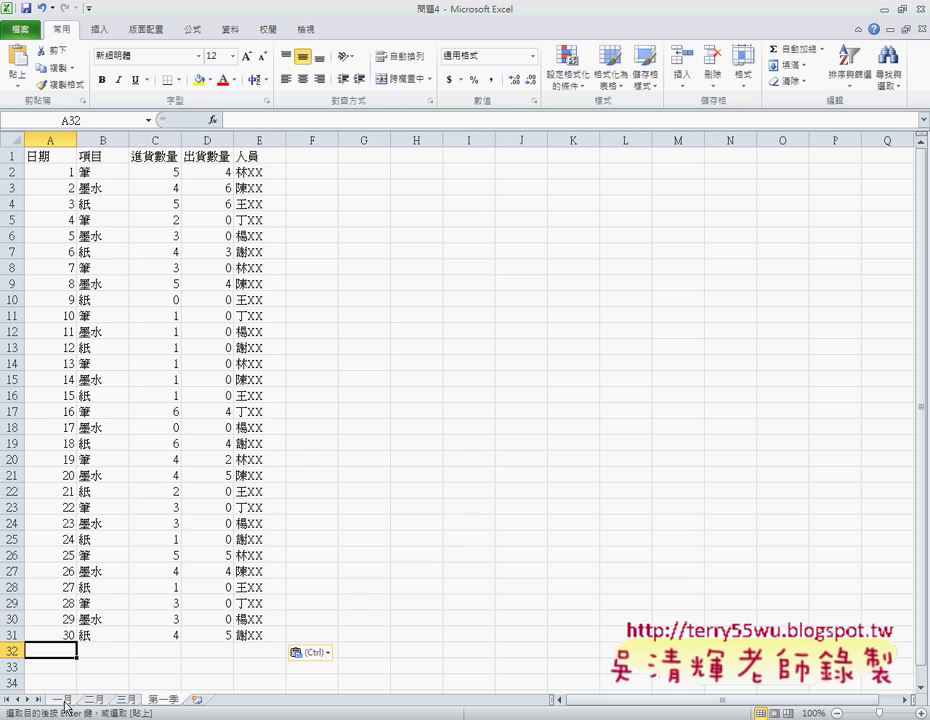
Return to 一月 and select its data rows A2:E31.
left_click(65, 703)
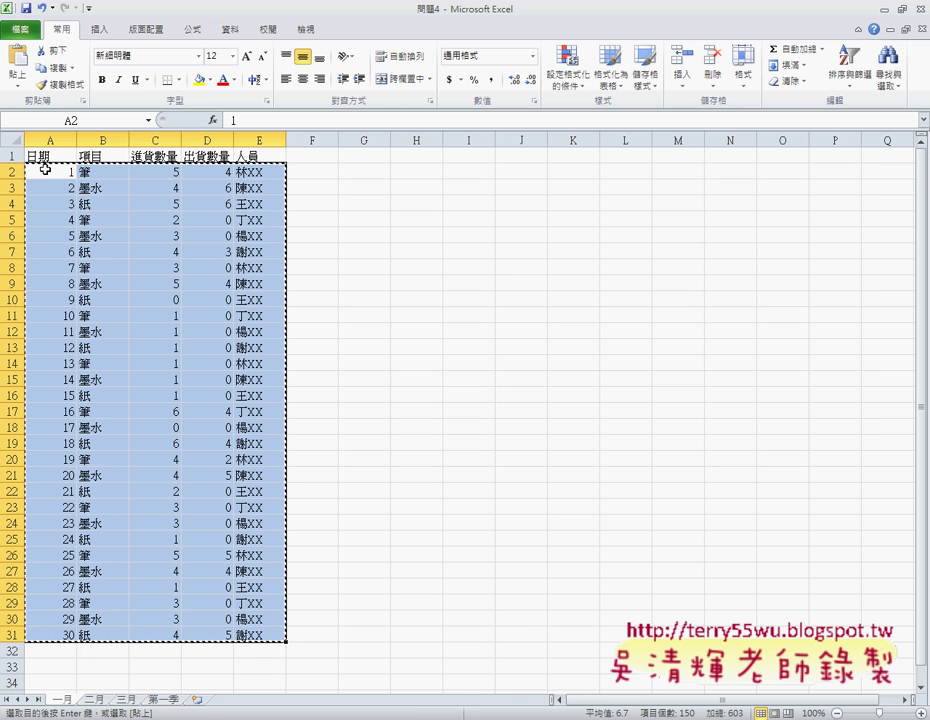
left_click_drag(45, 165, 274, 638)
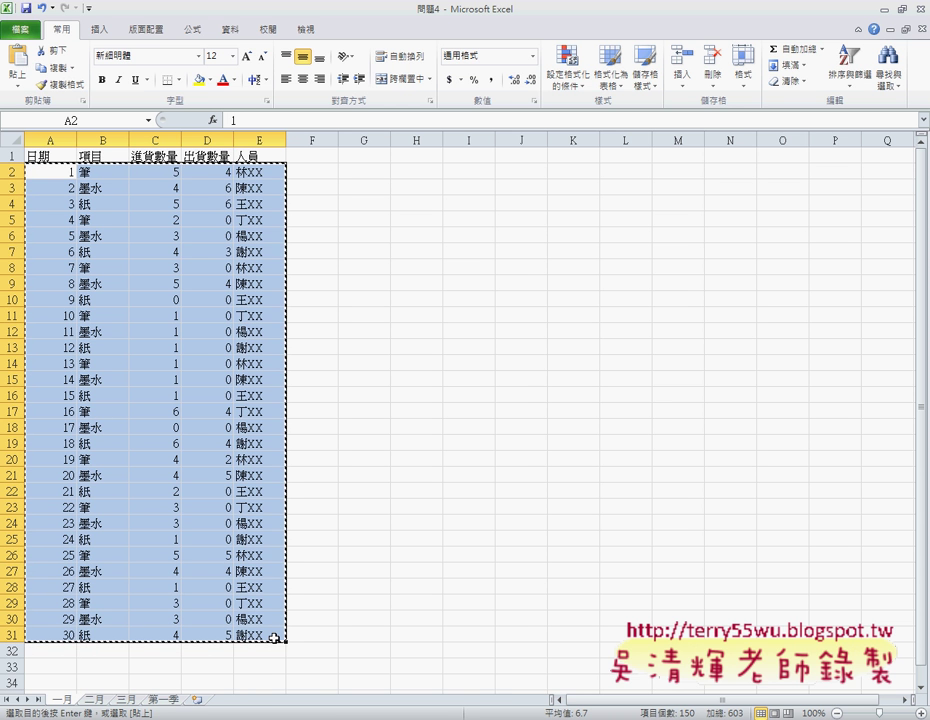
Switch to the 第一季 sheet holding January's pasted rows.
left_click(160, 700)
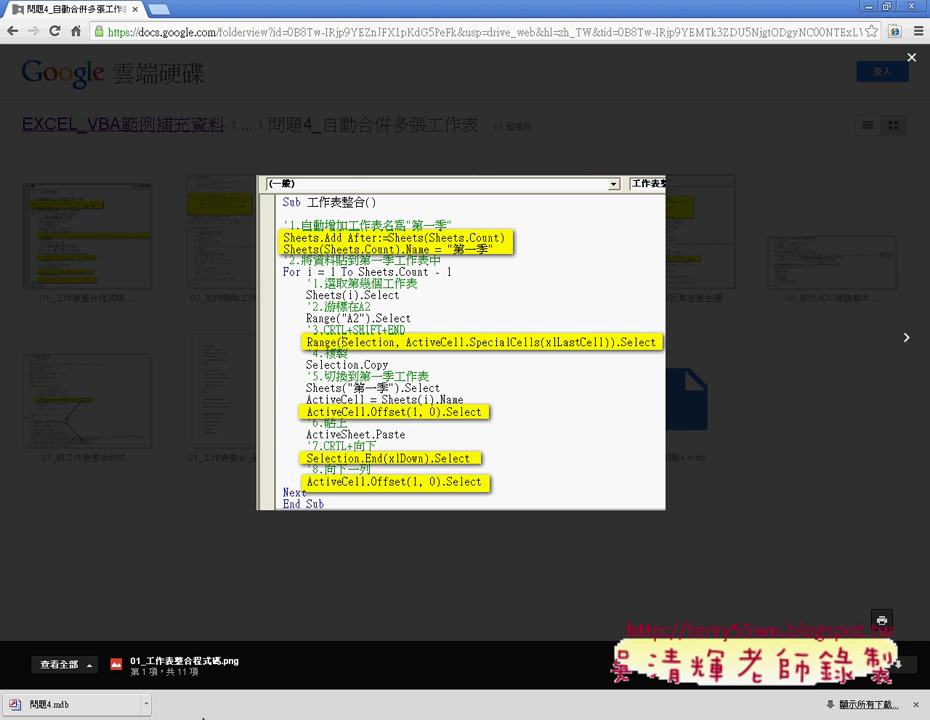
Back in Excel, delete the 第一季 sheet and confirm the permanent deletion.
key("alt+Tab")
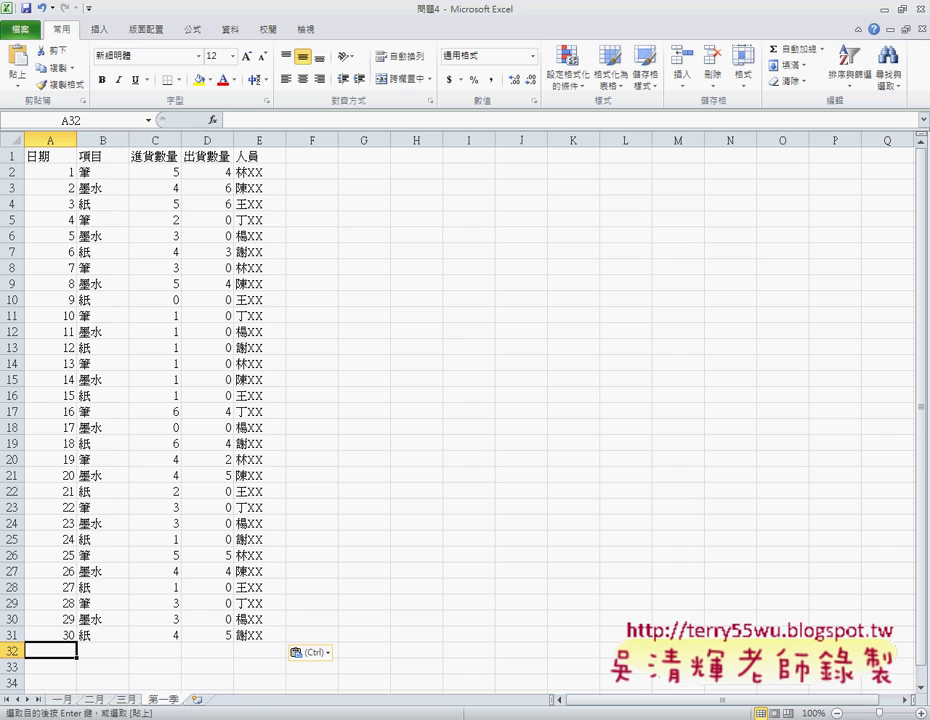
right_click(180, 704)
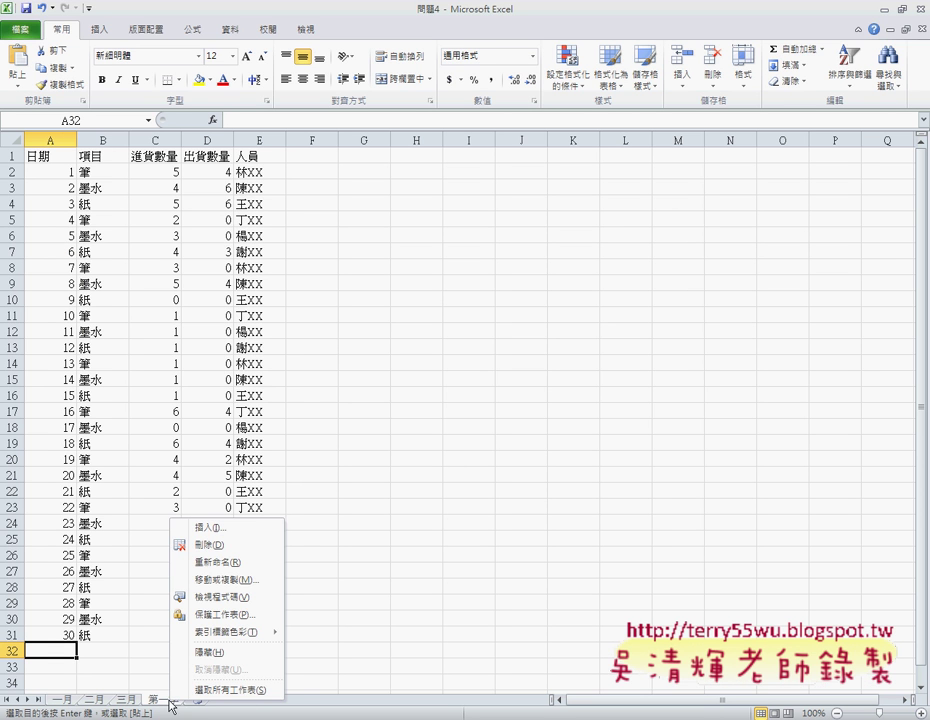
left_click(243, 549)
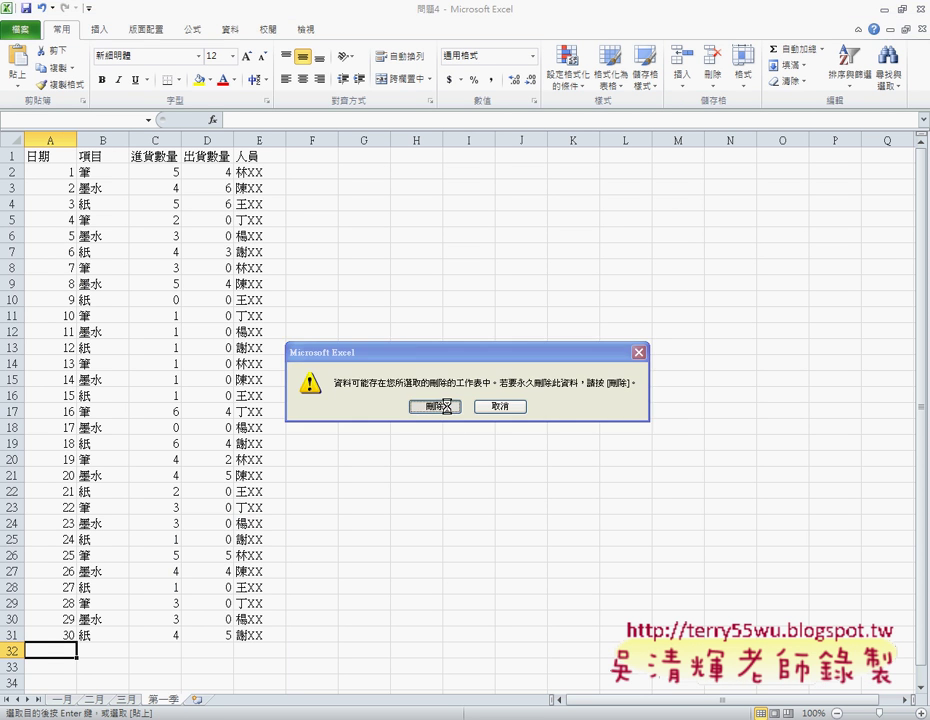
left_click(434, 406)
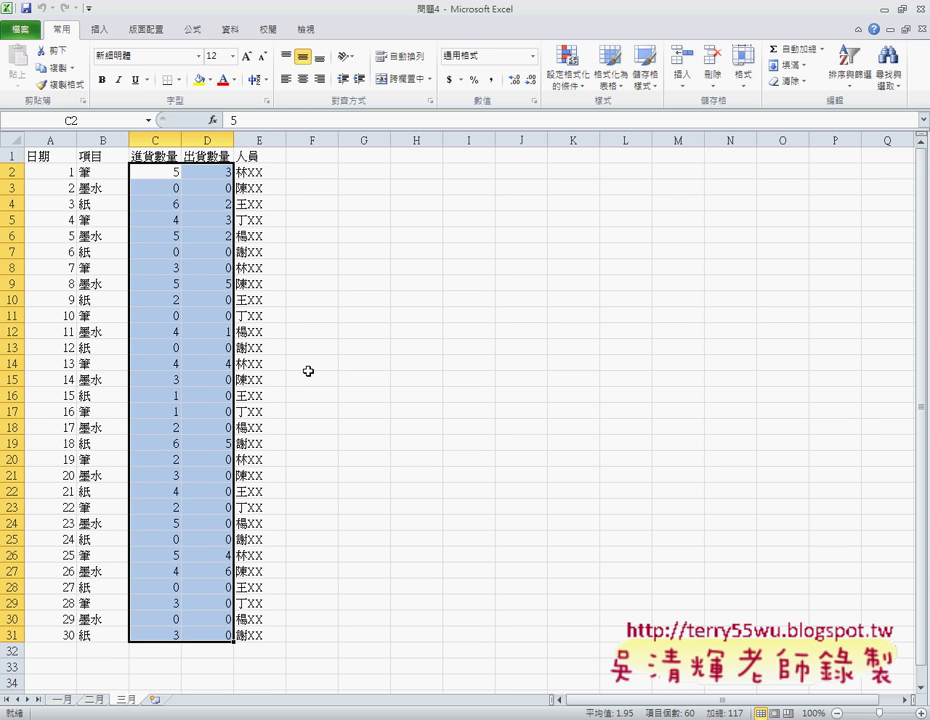
Insert a new blank sheet 工作表1 after the month sheets, then return to 一月.
left_click(62, 699)
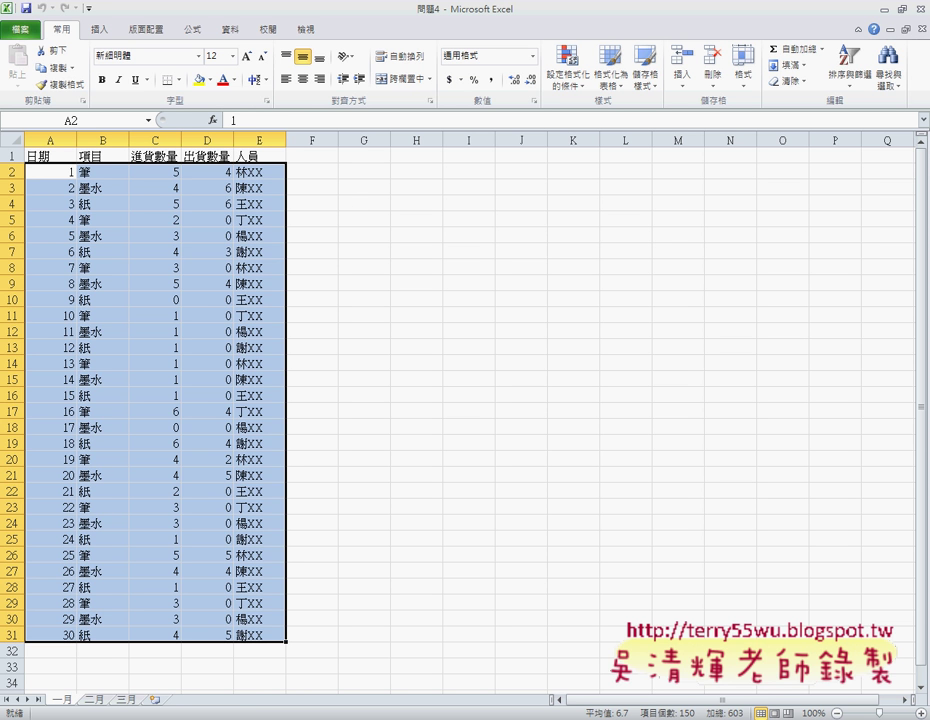
left_click(156, 701)
double_click(160, 700)
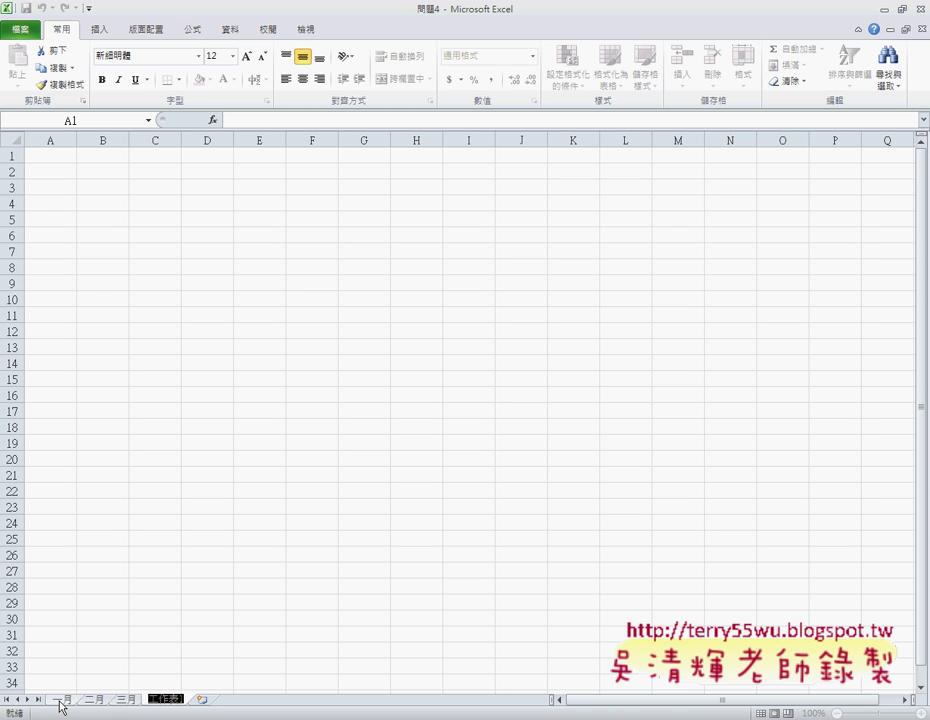
left_click(61, 702)
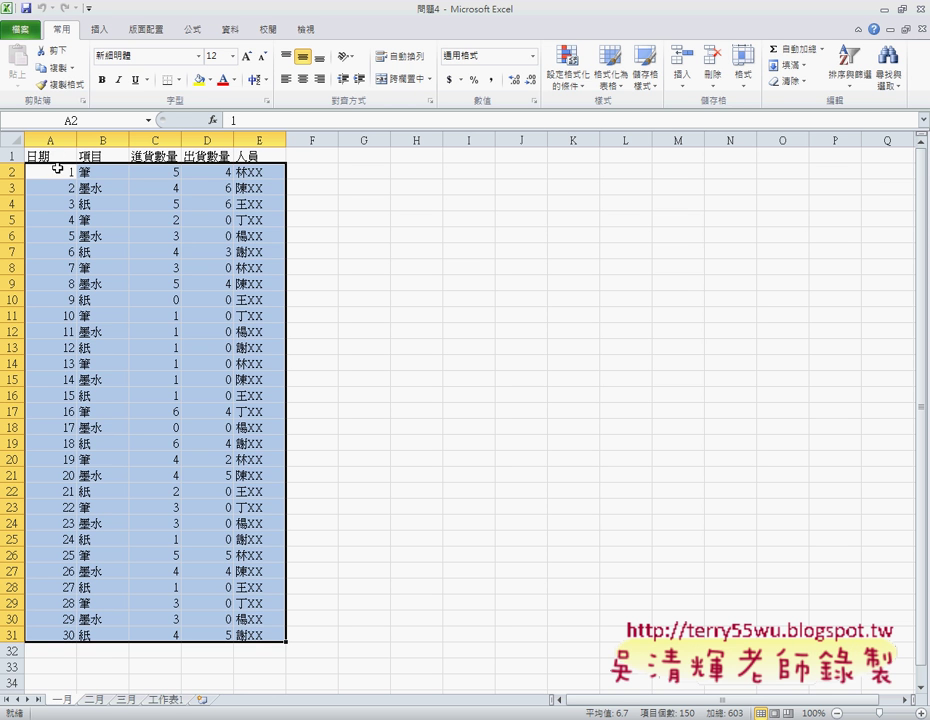
left_click(57, 170)
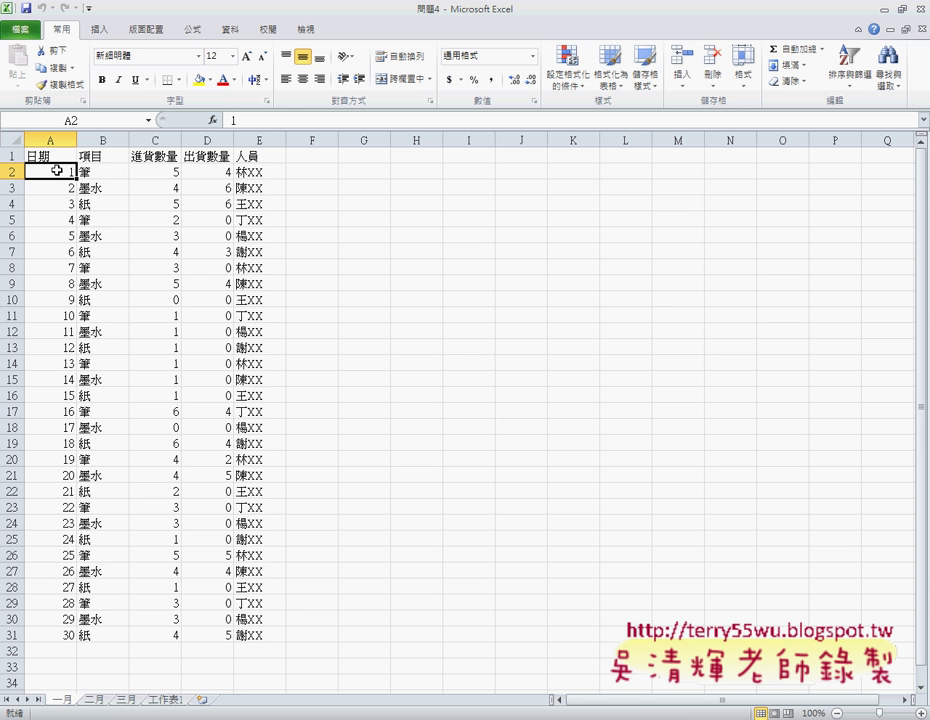
key("ctrl+shift+Right")
key("ctrl+shift+Down")
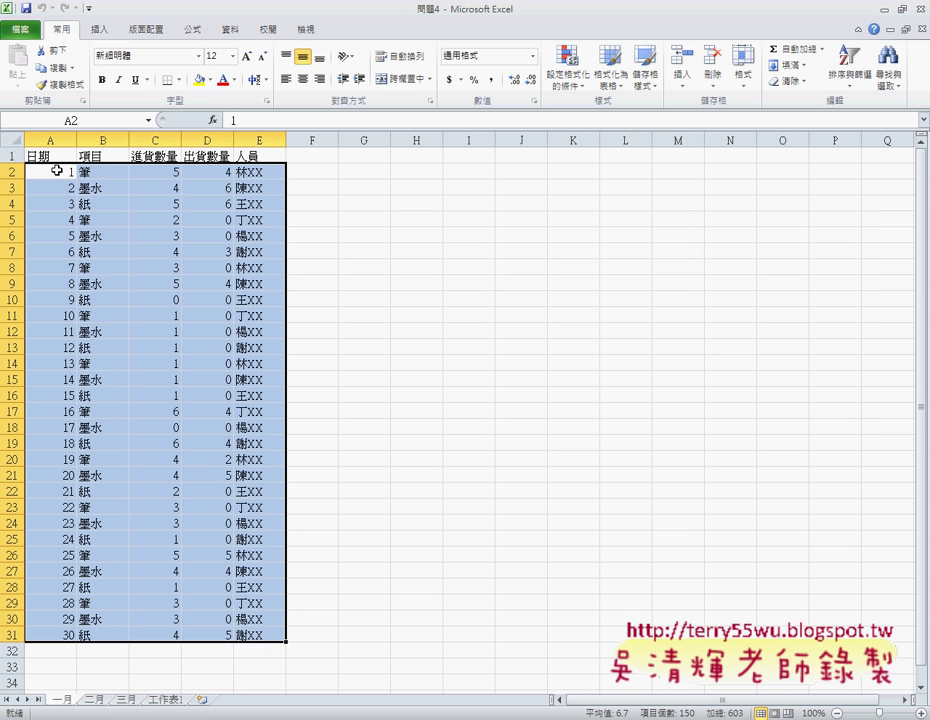
left_click(57, 170)
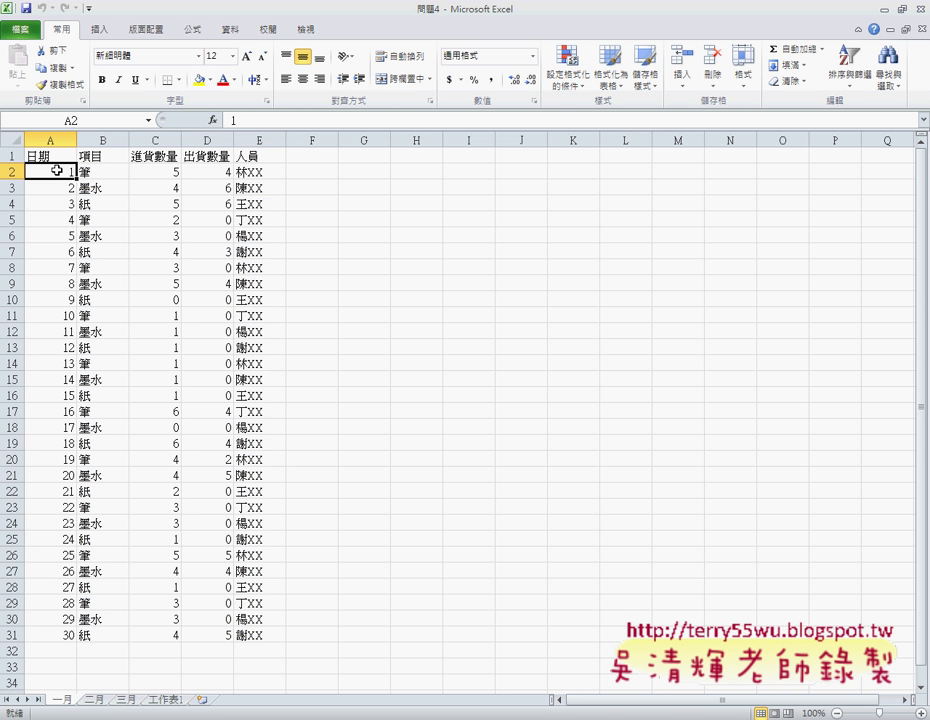
key("ctrl+shift+End")
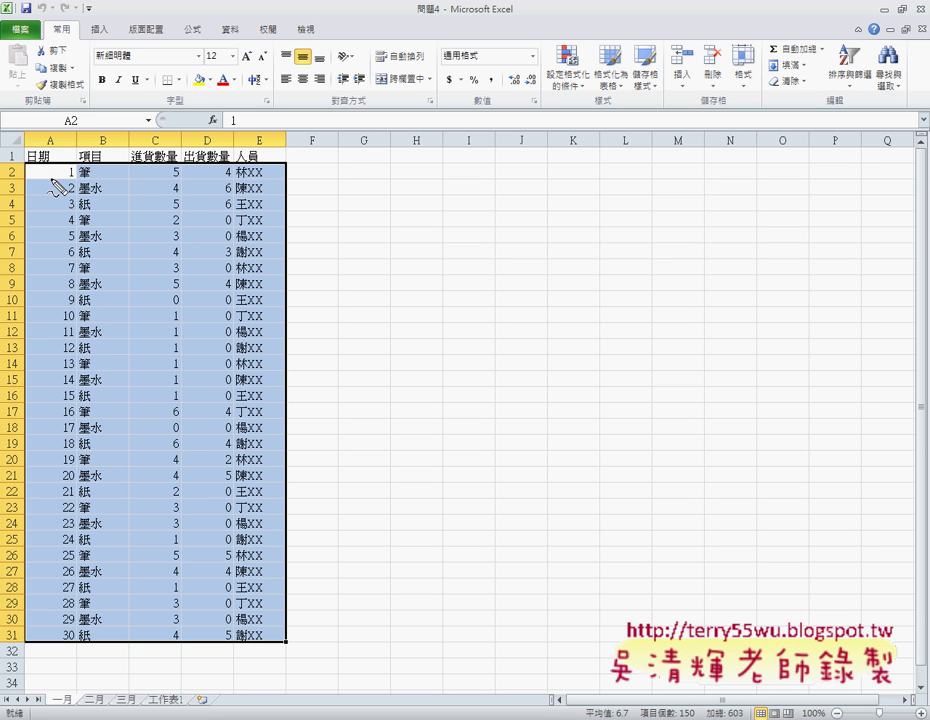
left_click_drag(50, 183, 192, 190)
mouse_move(54, 187)
left_mouse_down()
mouse_move(55, 340)
mouse_move(88, 306)
left_mouse_up()
mouse_move(62, 166)
left_mouse_down()
mouse_move(158, 360)
mouse_move(249, 592)
mouse_move(258, 628)
mouse_move(245, 640)
left_mouse_up()
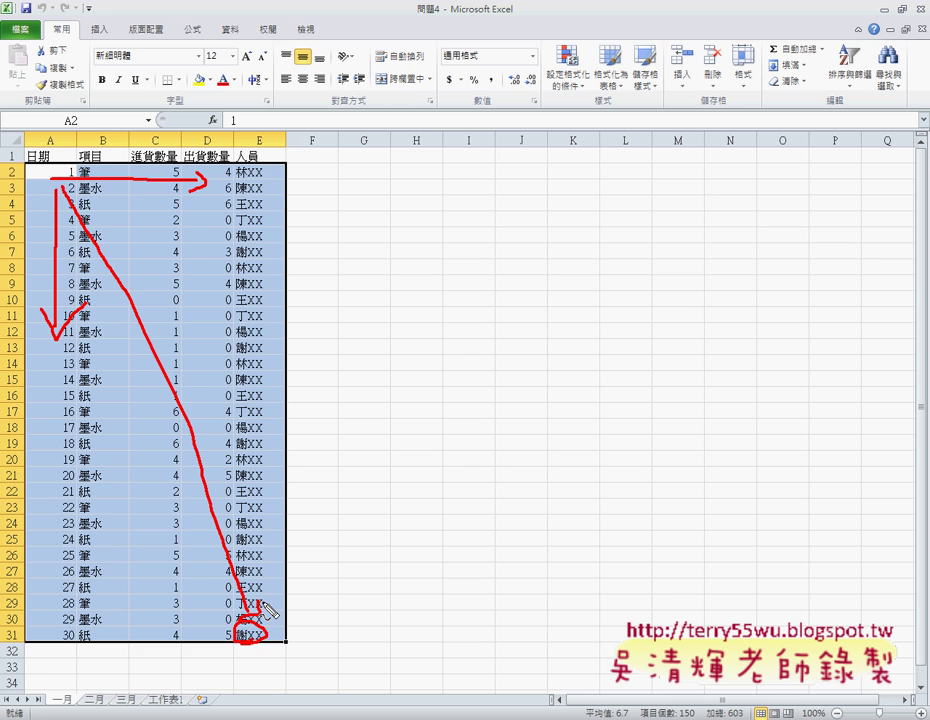
key("Escape")
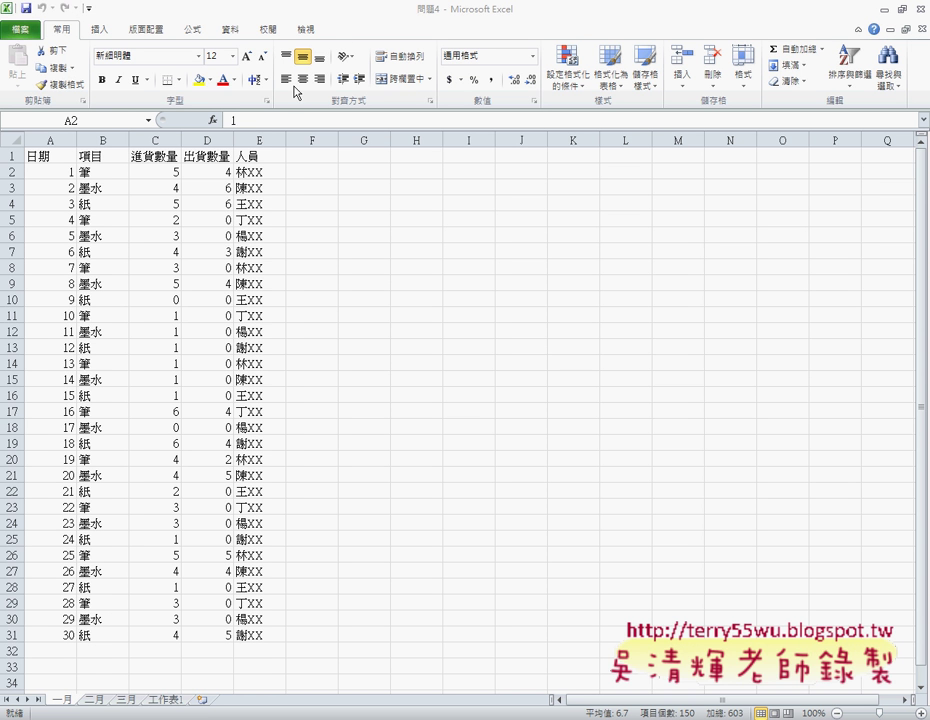
Delete the empty 工作表1 sheet, then cycle through 一月, 二月, 三月 back to 一月.
right_click(167, 705)
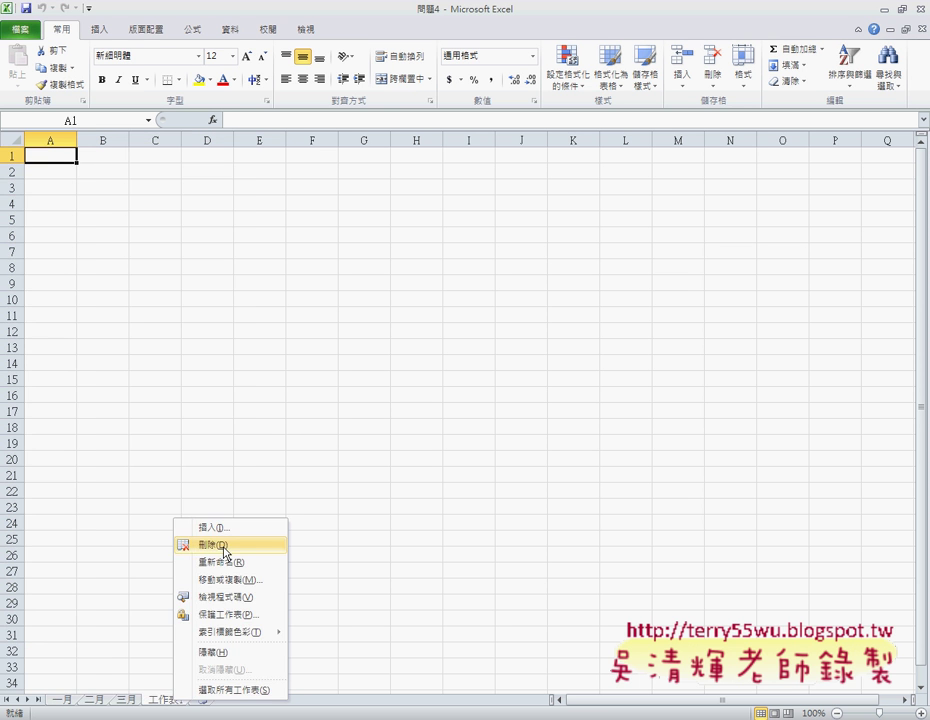
left_click(222, 545)
left_click(63, 701)
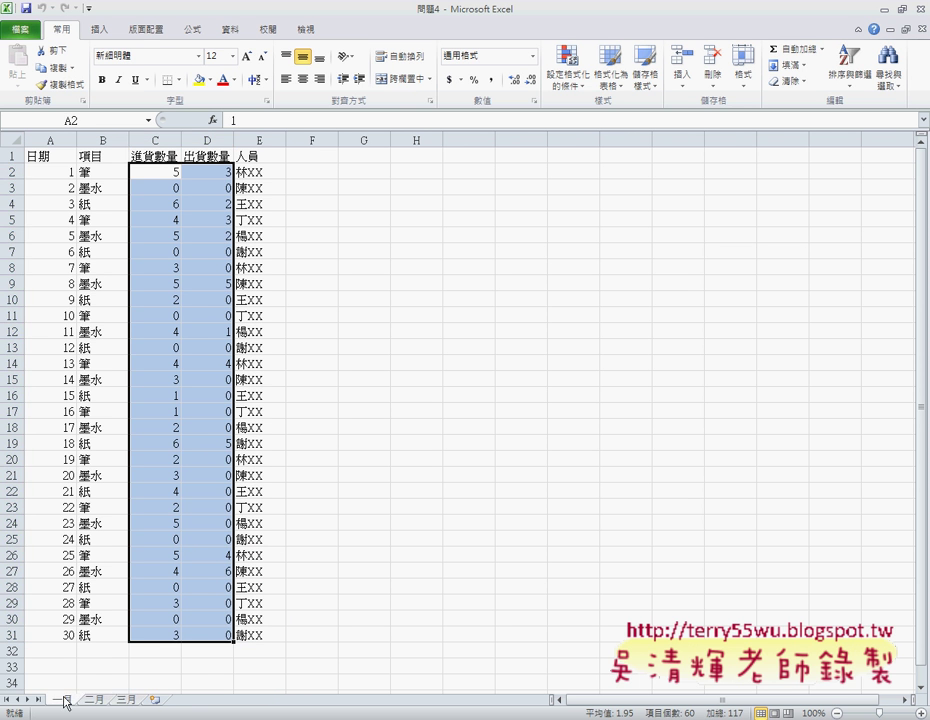
left_click(93, 701)
left_click(126, 701)
left_click(58, 701)
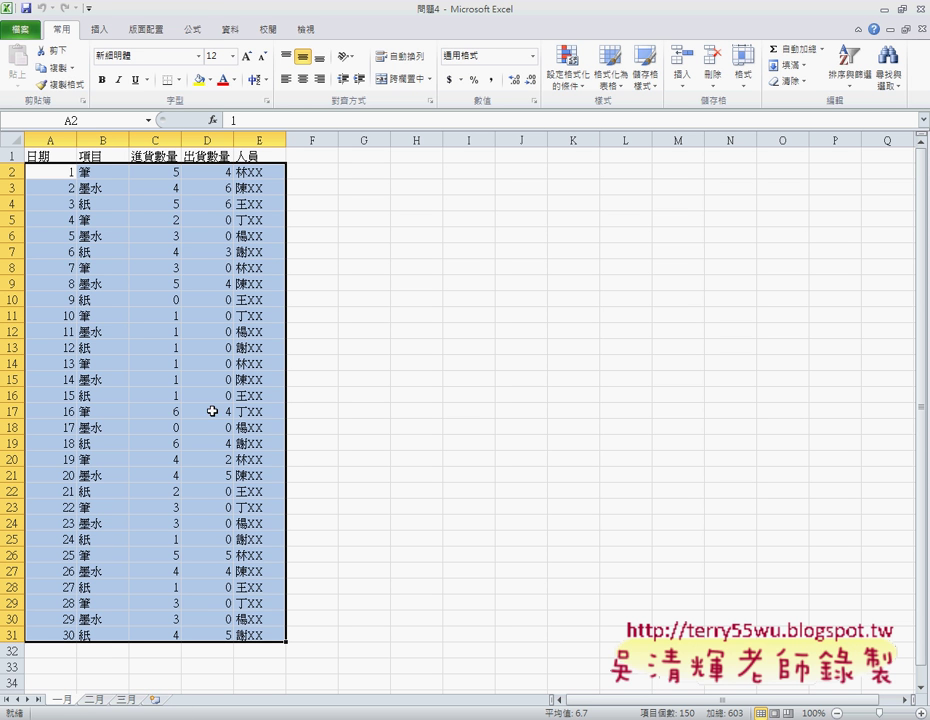
Enable the 開發人員 tab under Customize Ribbon in Excel Options and display it.
left_click(89, 8)
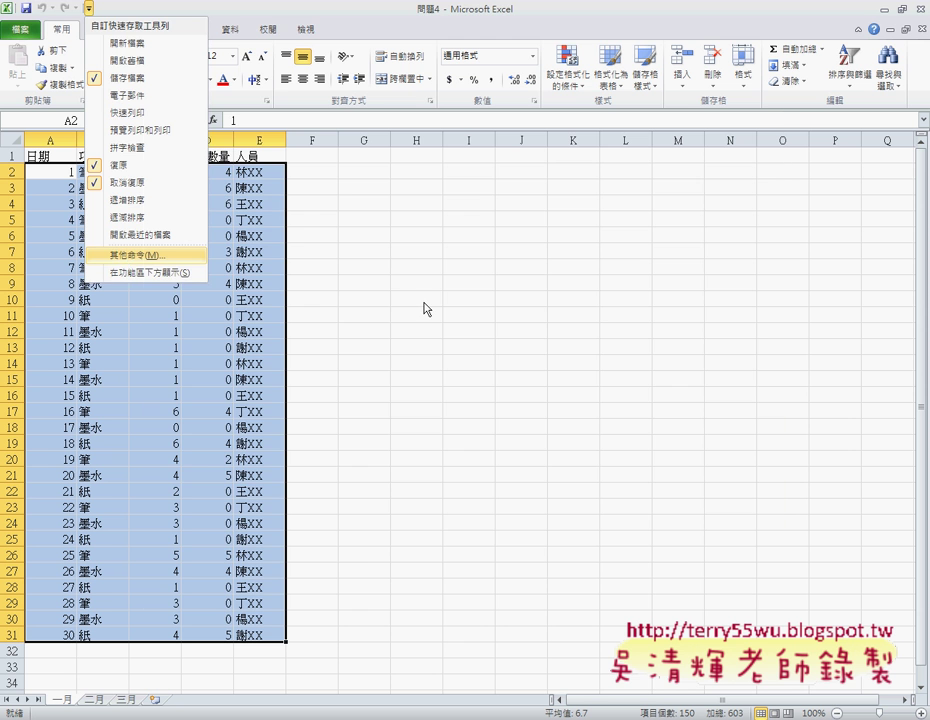
key("Return")
left_click(224, 267)
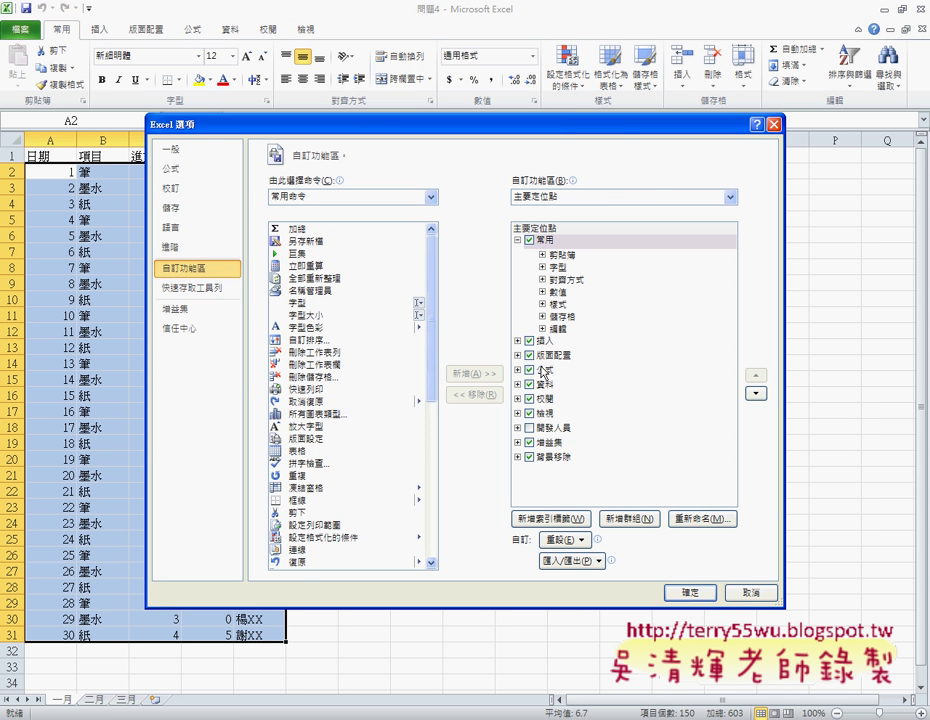
left_click(531, 428)
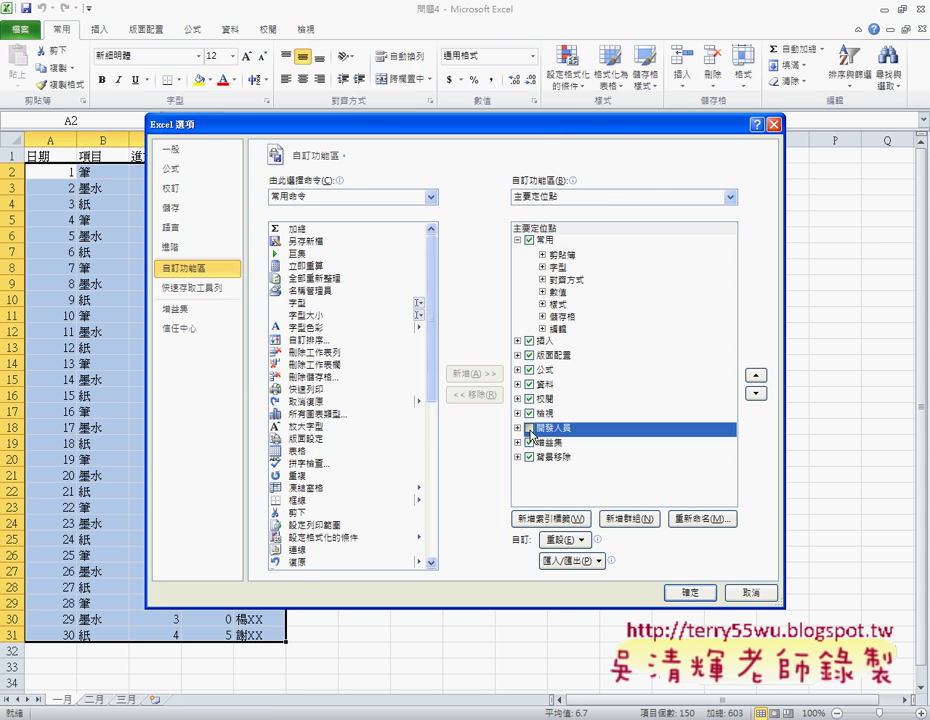
left_click(690, 592)
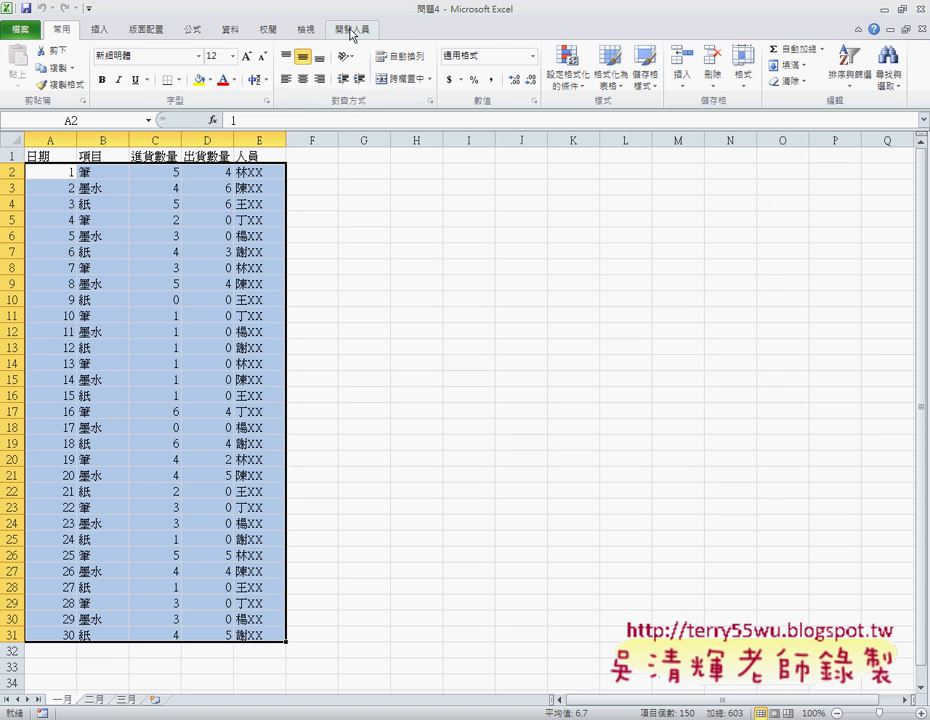
left_click(351, 33)
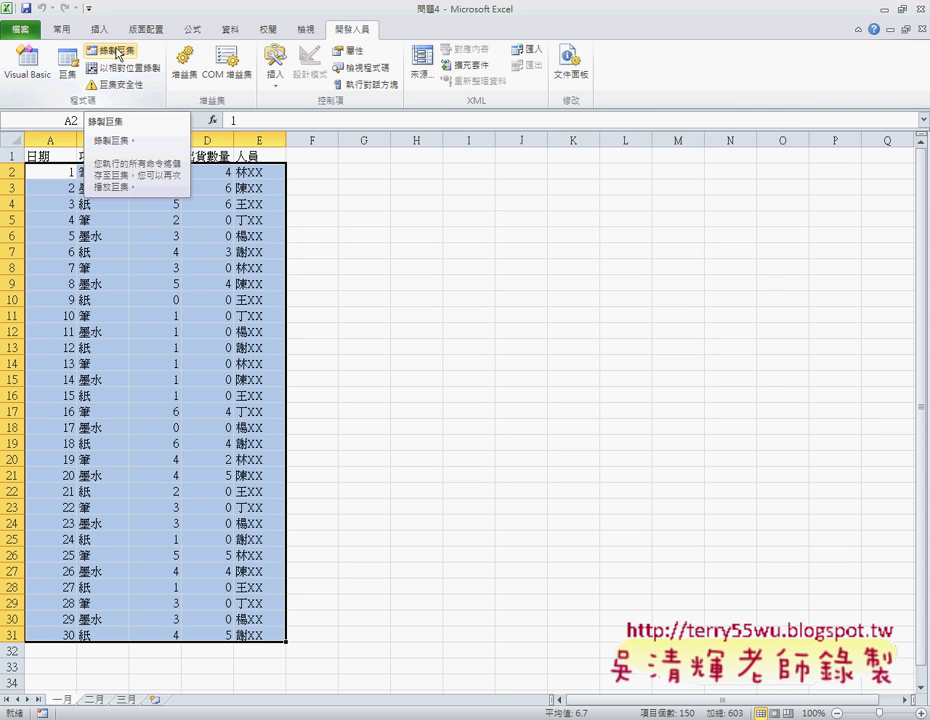